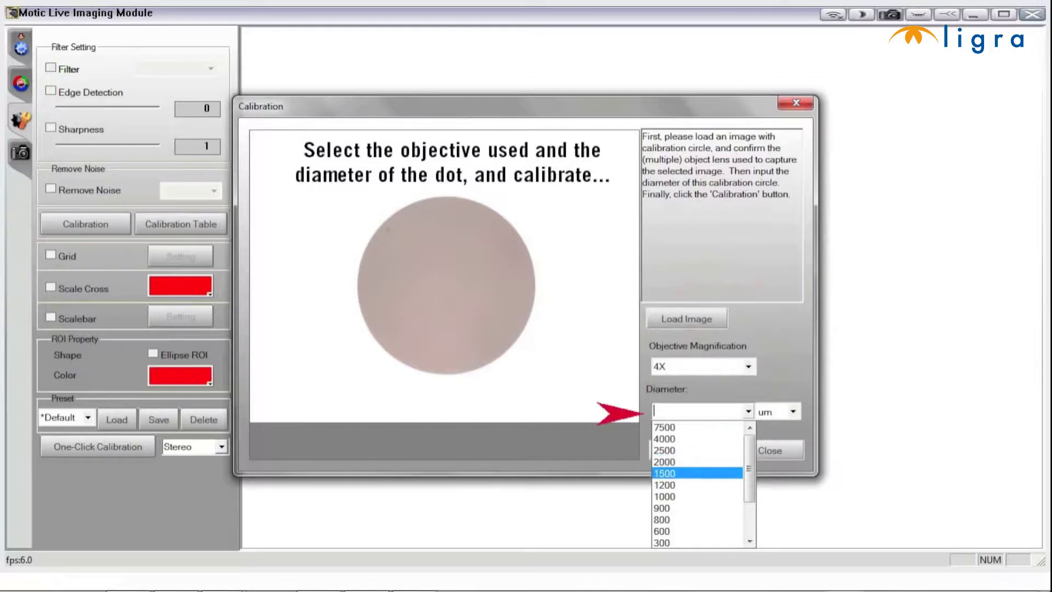
- Run the calibration on the 4X dot image using a circle diameter of 1500 um
left_click(696, 473)
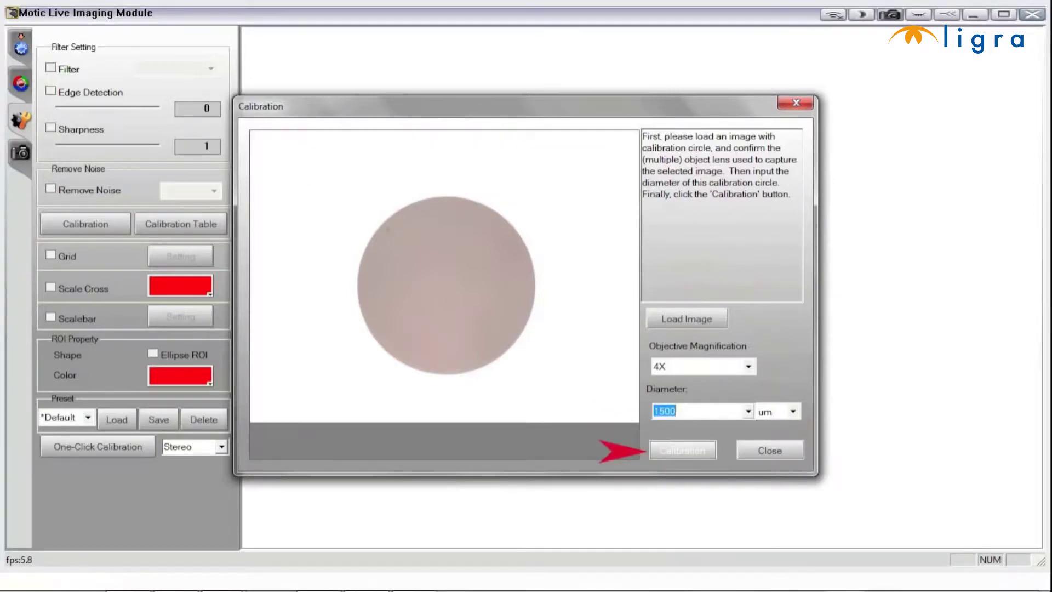
left_click(682, 450)
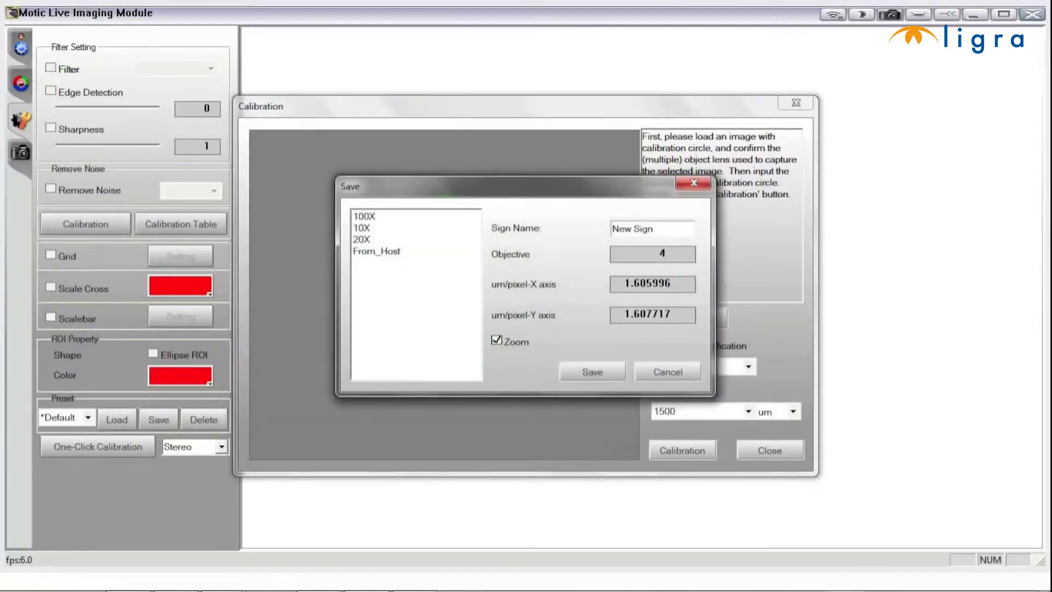
left_click_drag(439, 186, 745, 89)
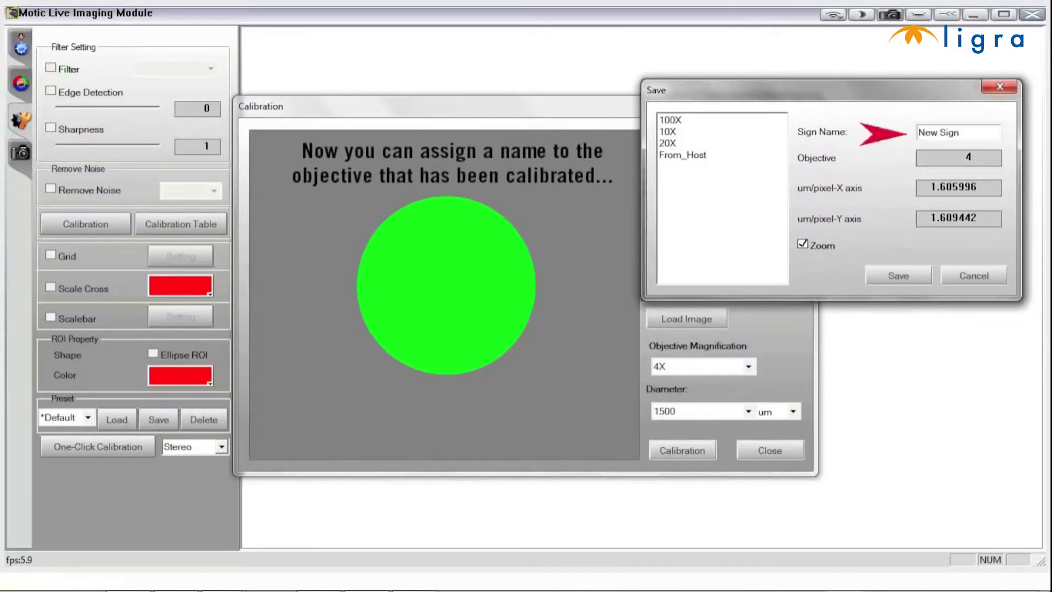
- Save the new calibration under the sign name Motic 4X and close the calibration window
left_click_drag(960, 132, 917, 133)
type("Motic 4X")
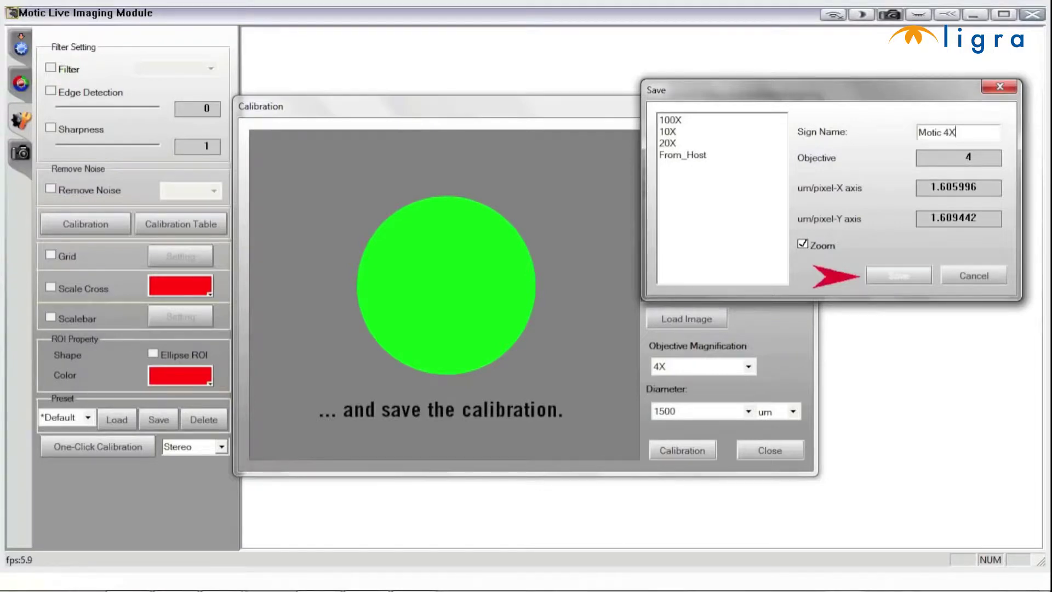
left_click(897, 275)
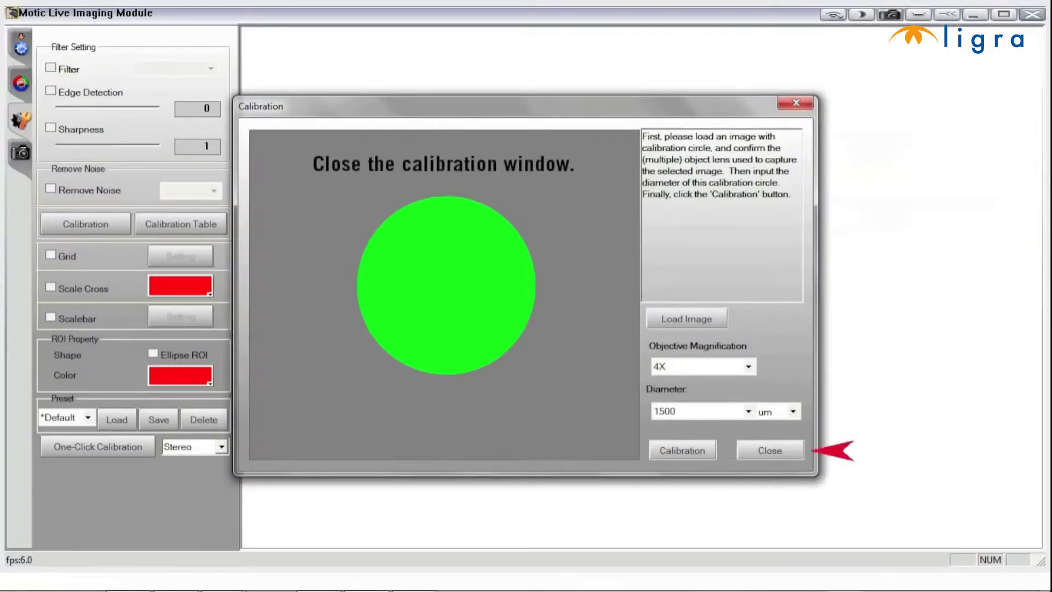
left_click(769, 450)
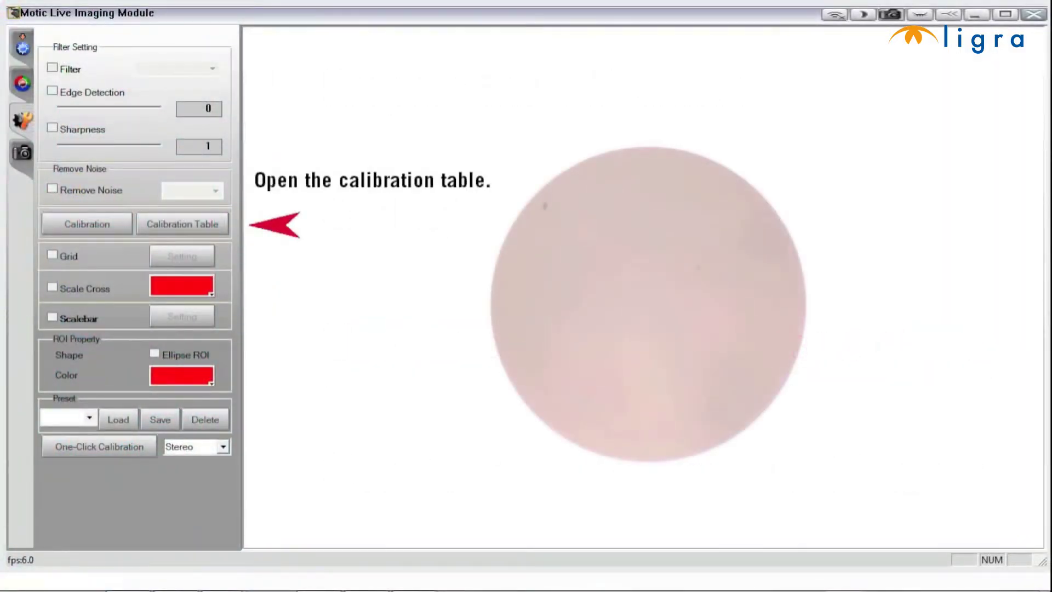
- Delete the default 100X, 10X and 40X entries from the calibration table and apply the Motic 4X calibration
left_click(182, 224)
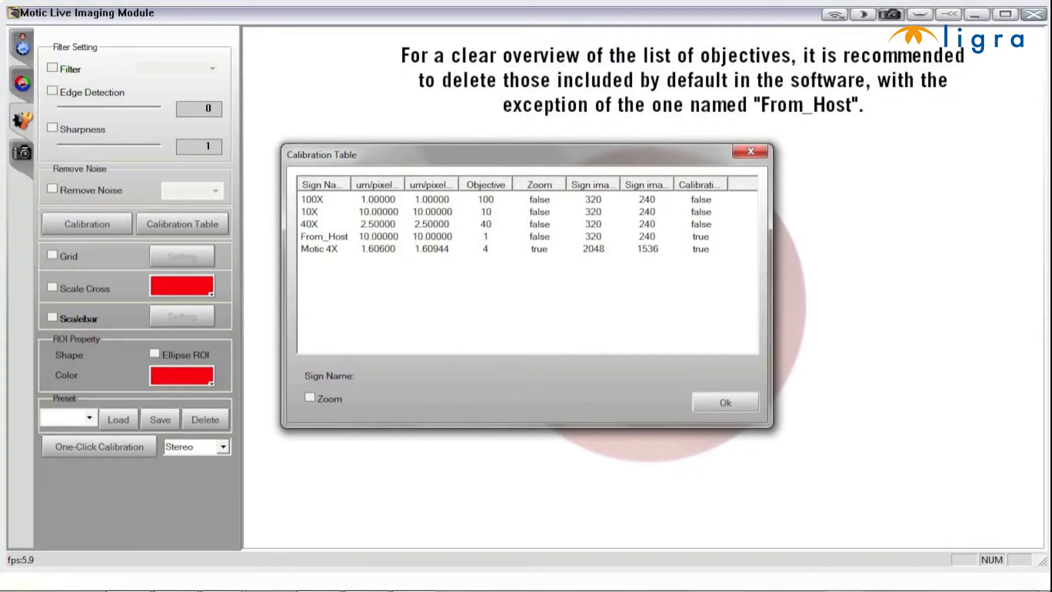
right_click(312, 199)
left_click(345, 197)
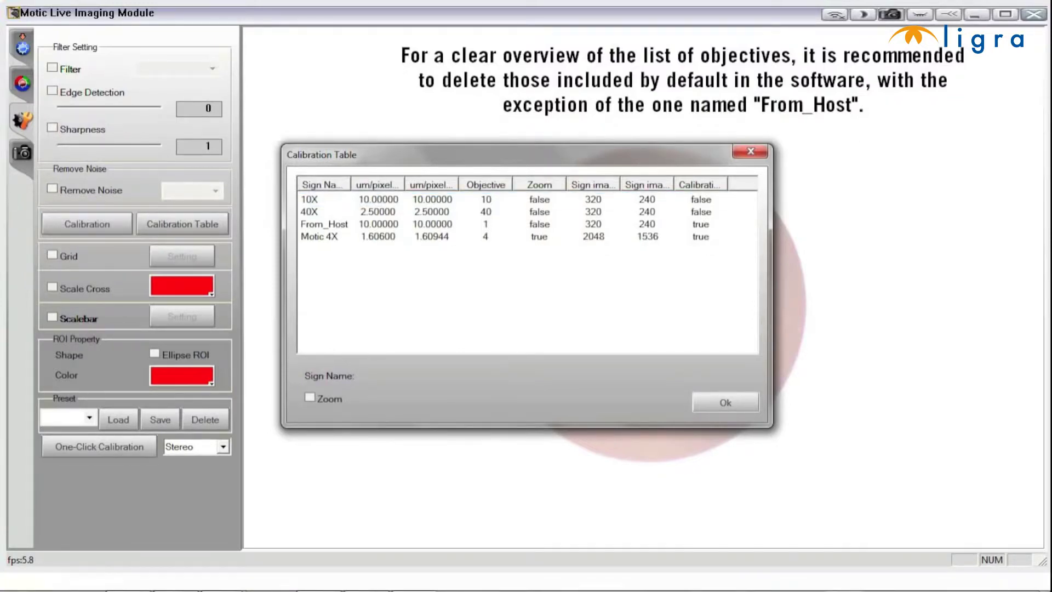
right_click(318, 198)
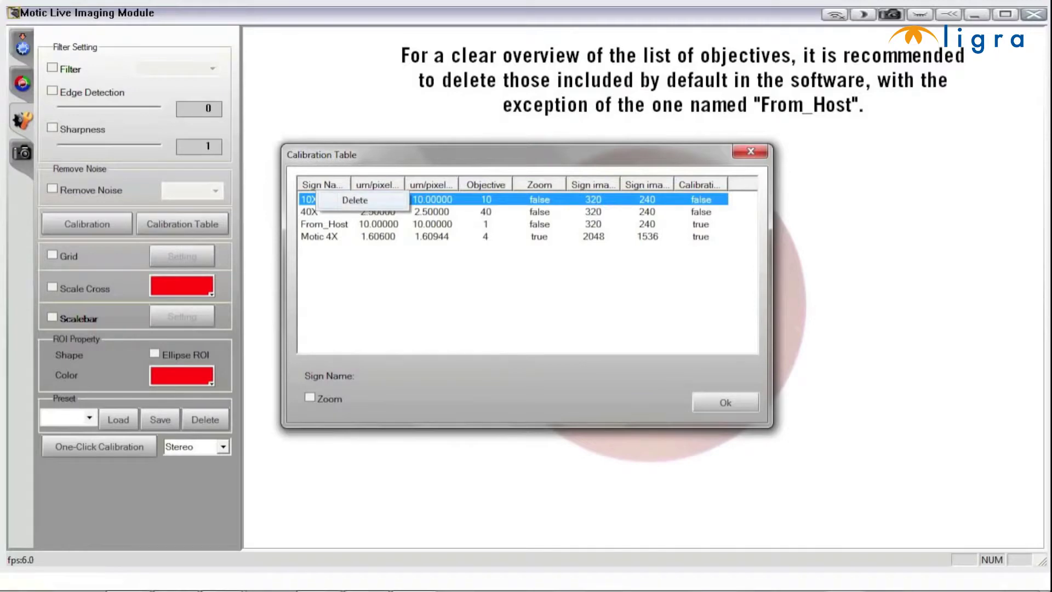
left_click(354, 200)
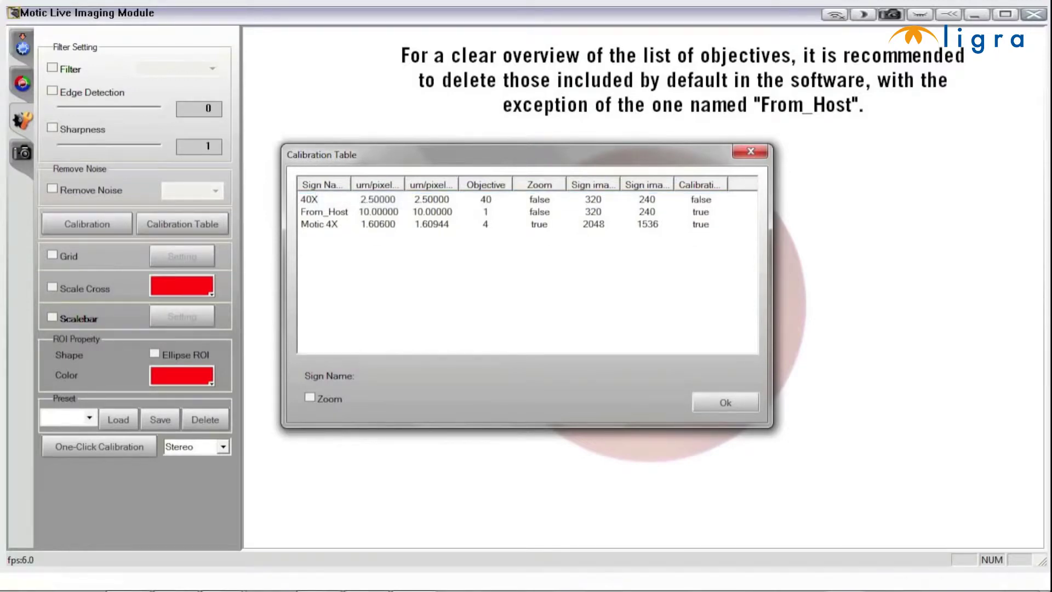
right_click(312, 197)
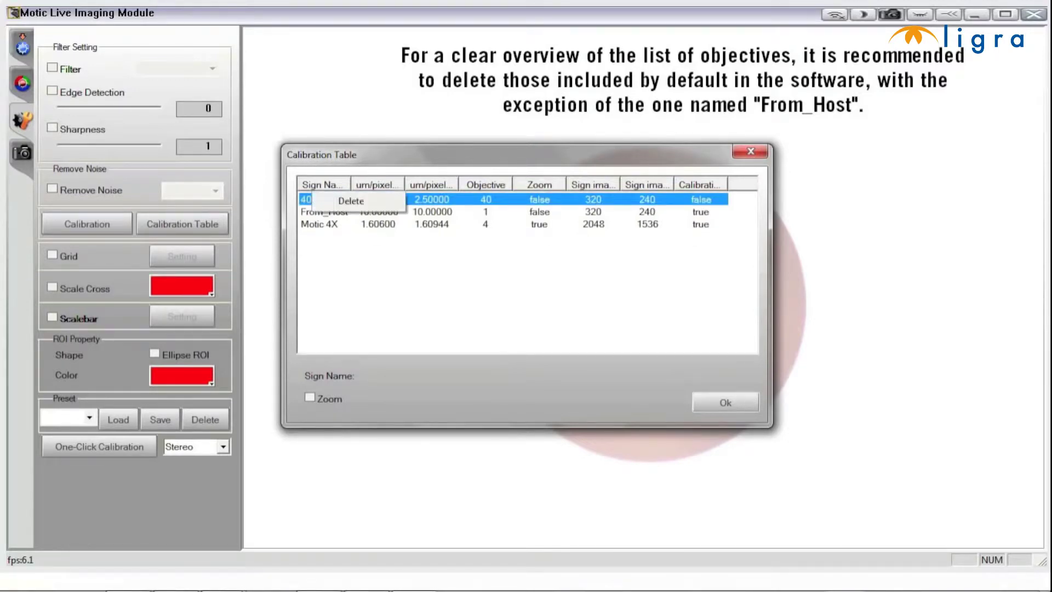
left_click(352, 201)
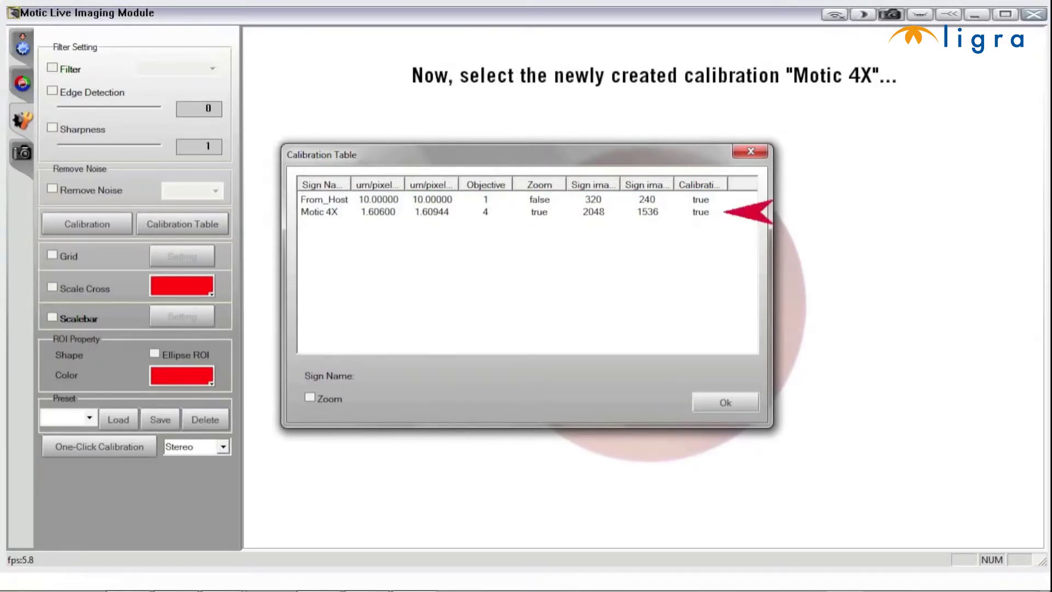
left_click(319, 212)
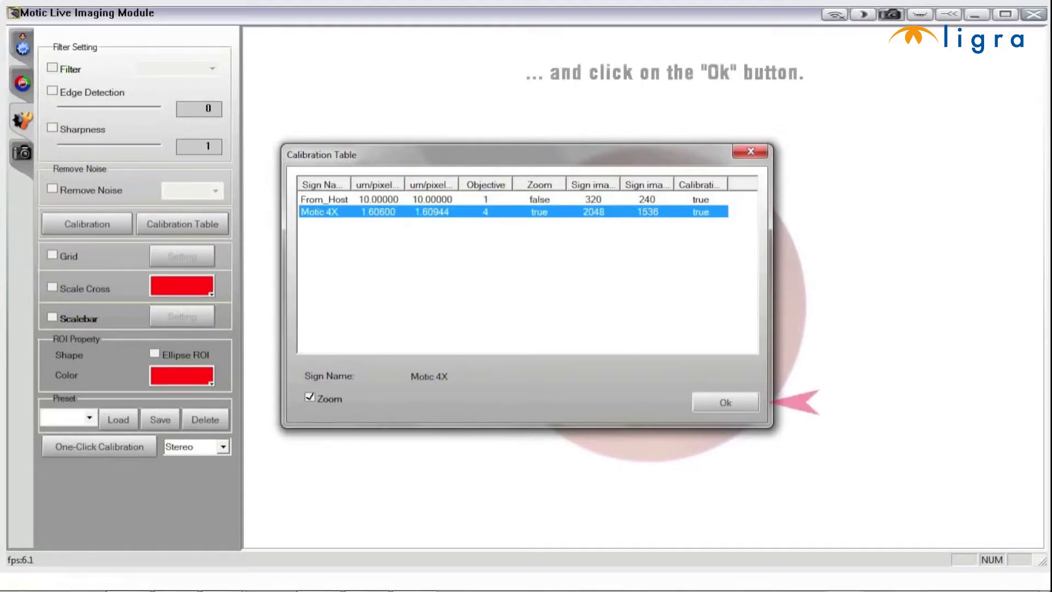
left_click(725, 403)
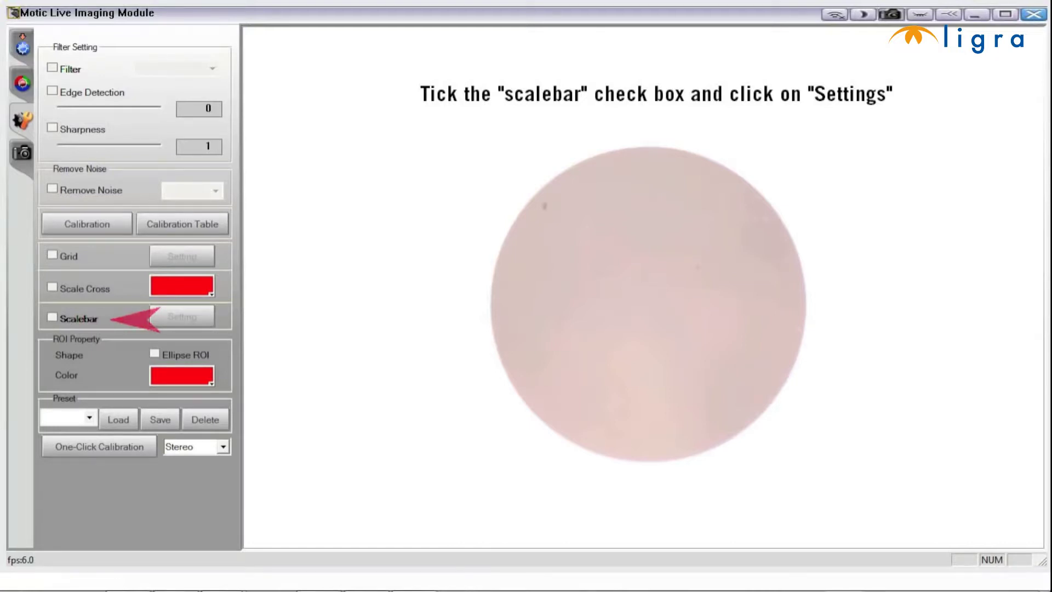
- Enable the scalebar and set both its horizontal and vertical lengths to 1500 um
left_click(52, 317)
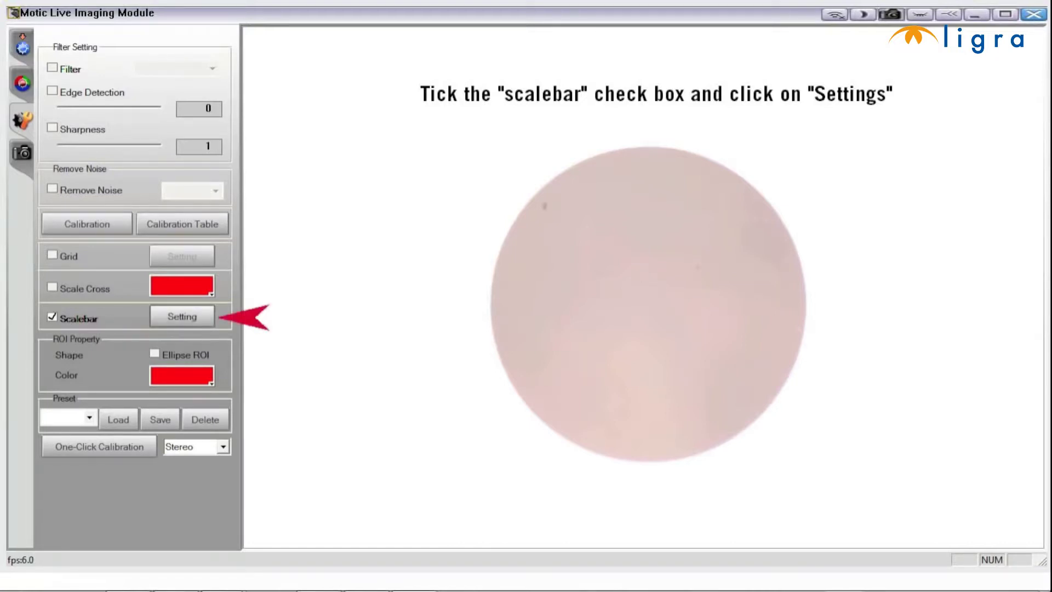
left_click(182, 316)
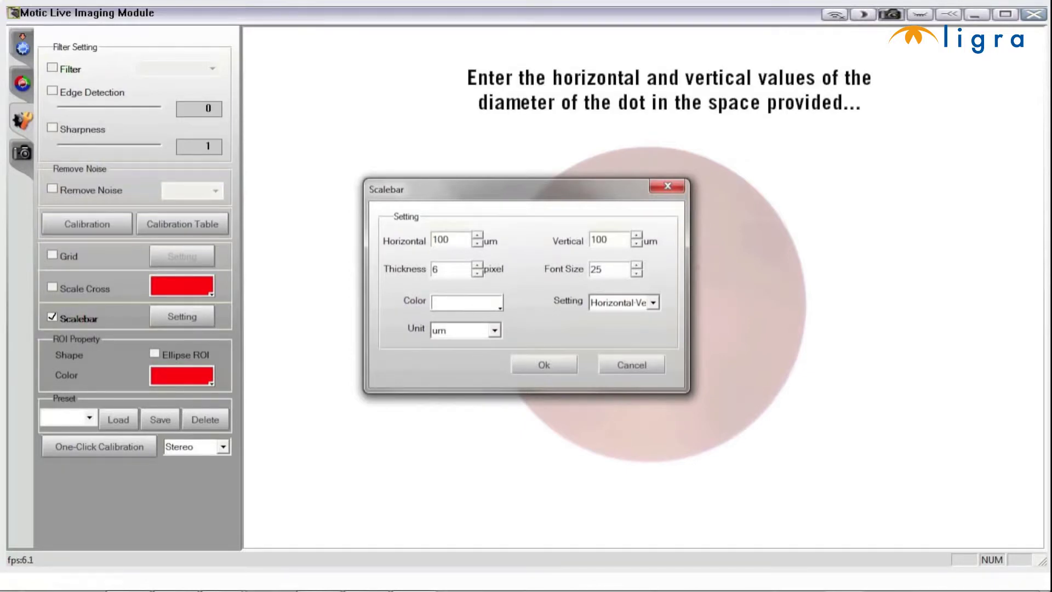
left_click_drag(450, 239, 431, 239)
type("1")
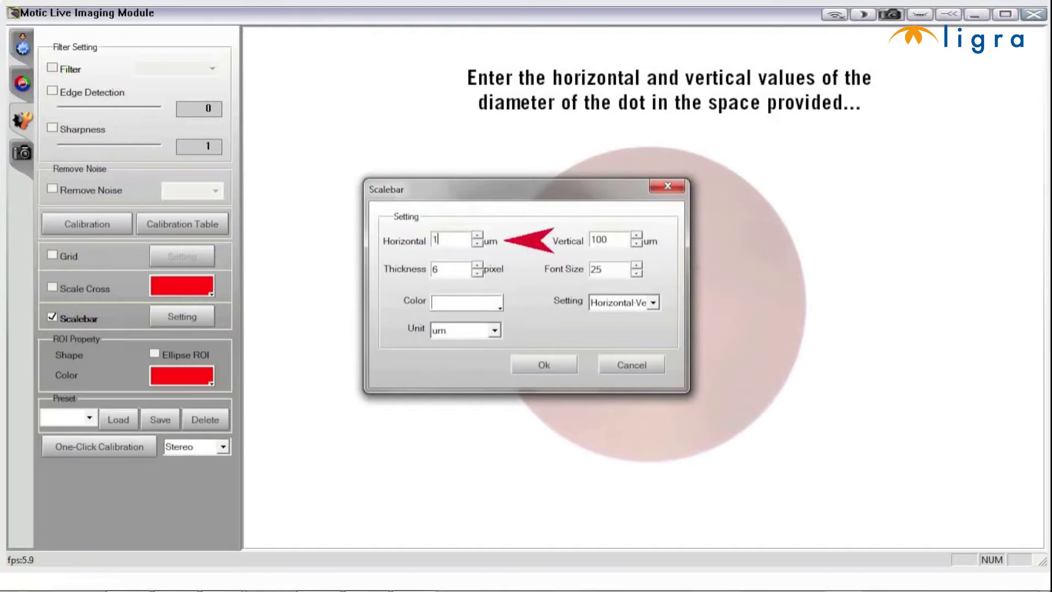
type("500")
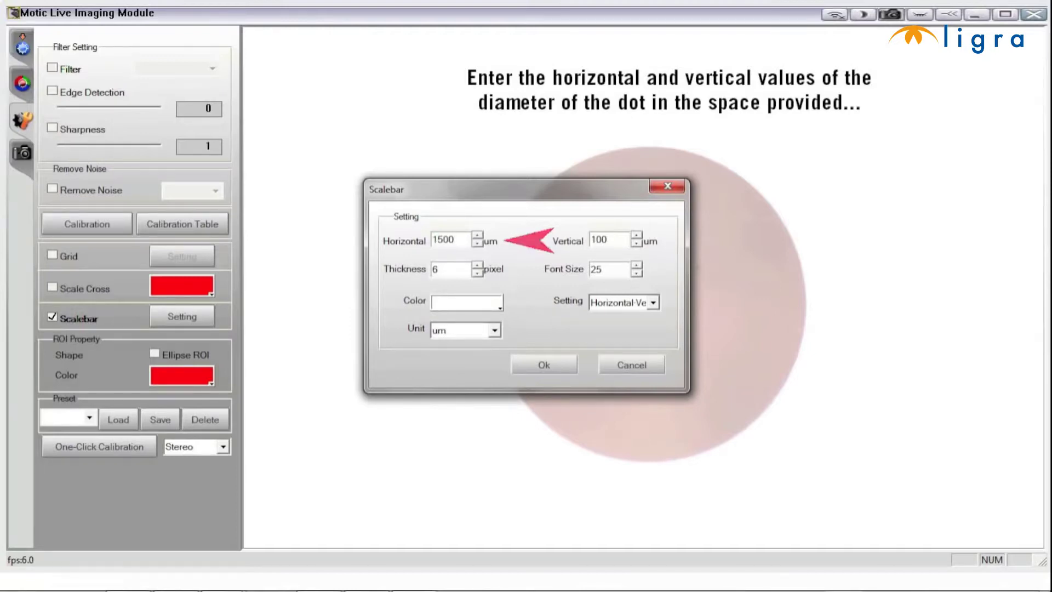
double_click(605, 239)
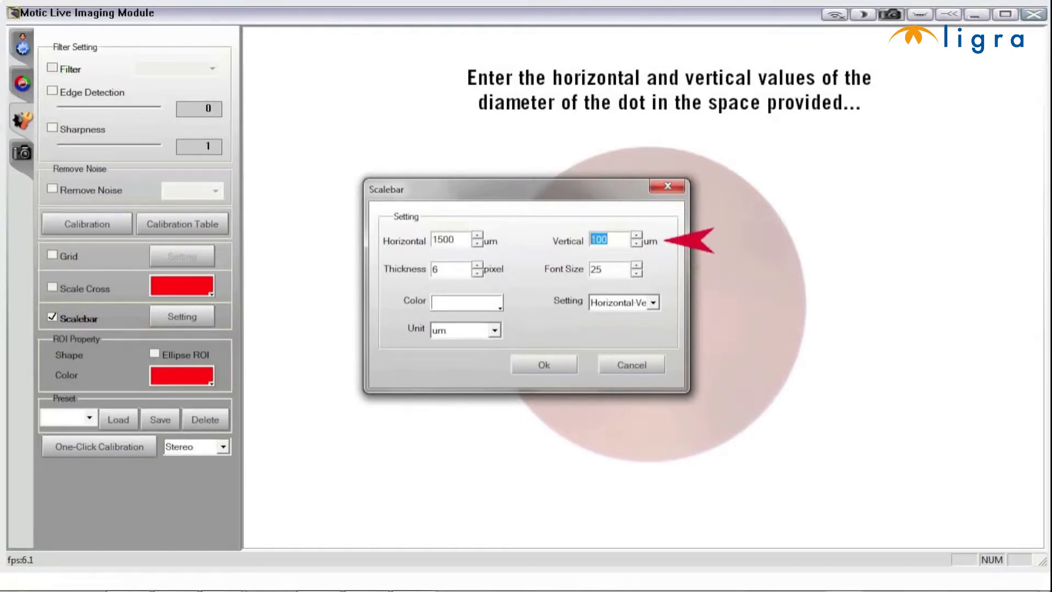
type("1500")
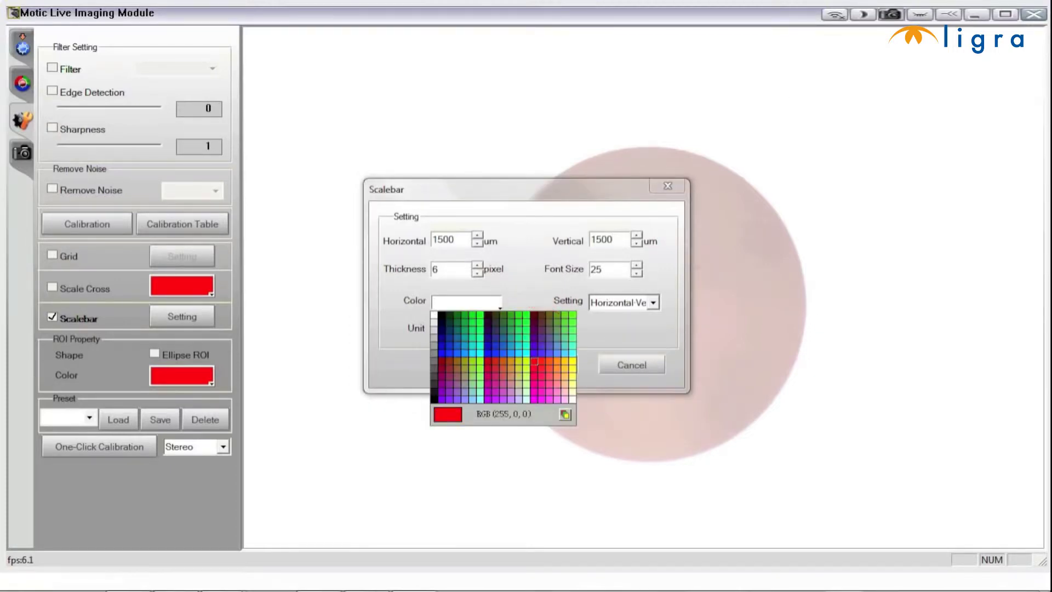
- Colour the scalebar red (255, 0, 0) and move the vertical scale over the dot to compare it with the diameter
left_click(534, 362)
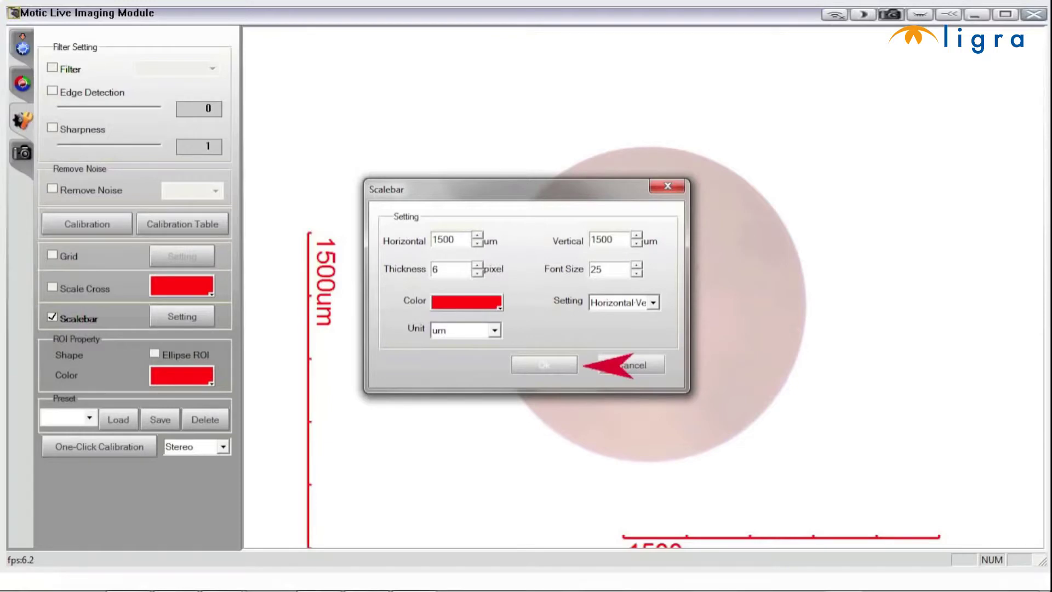
left_click(543, 364)
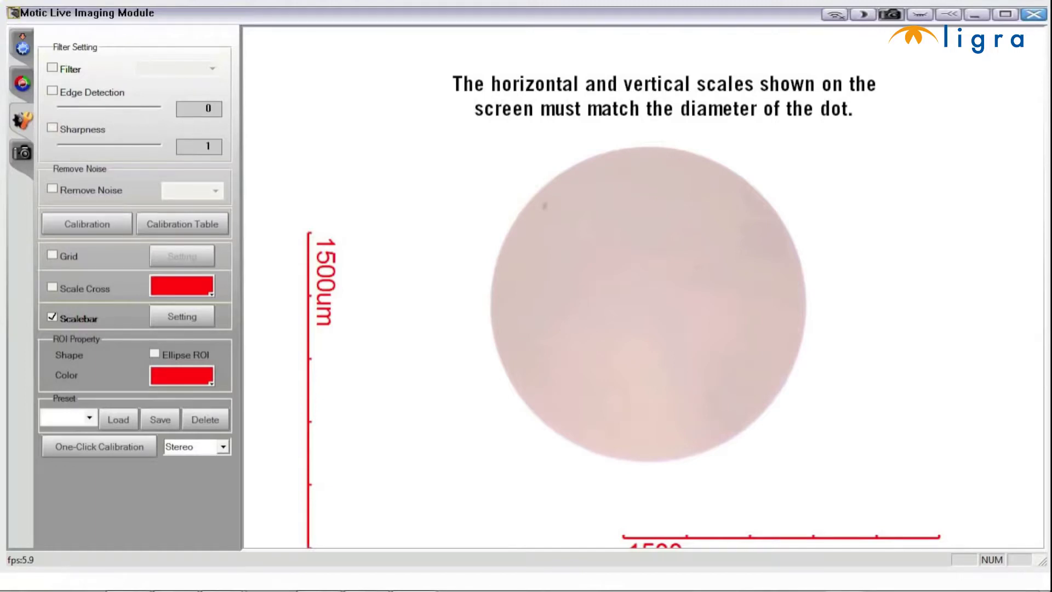
left_click_drag(308, 390, 641, 305)
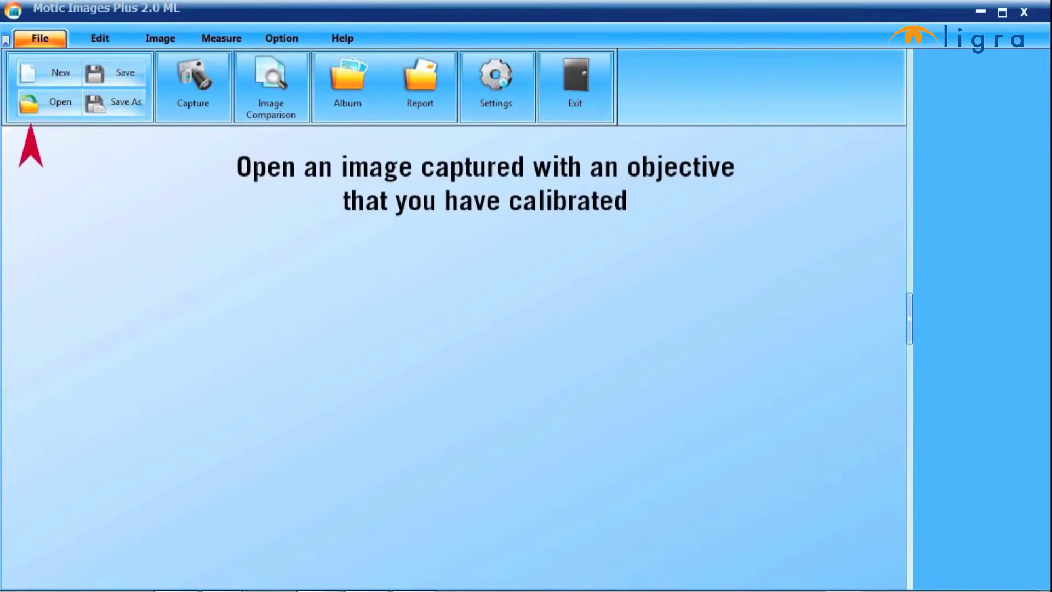
- In Motic Images Plus 2.0 ML, open the captured image Moticam 4X objective
left_click(29, 103)
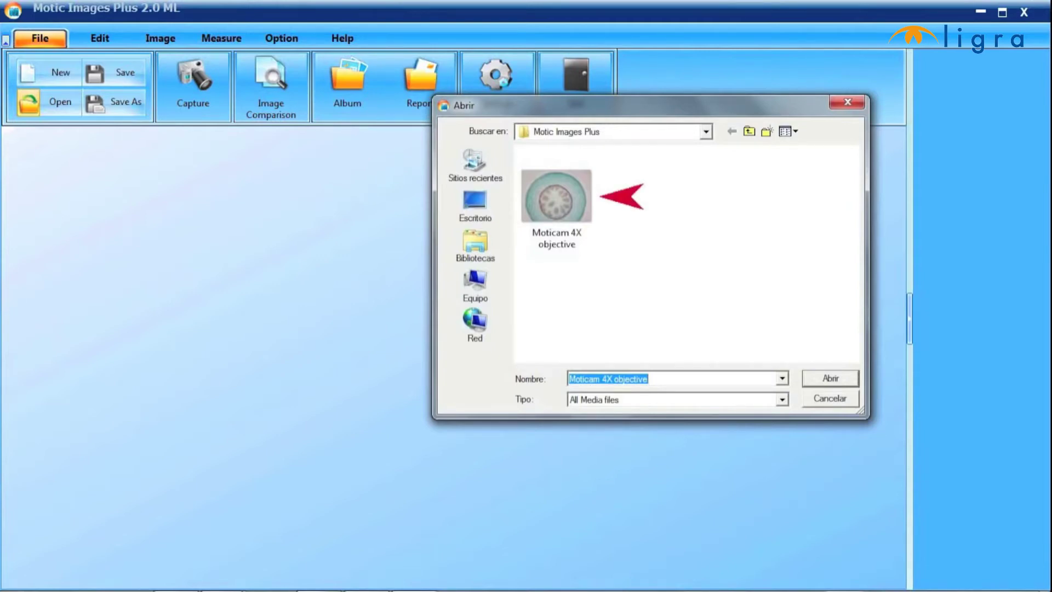
left_click(556, 198)
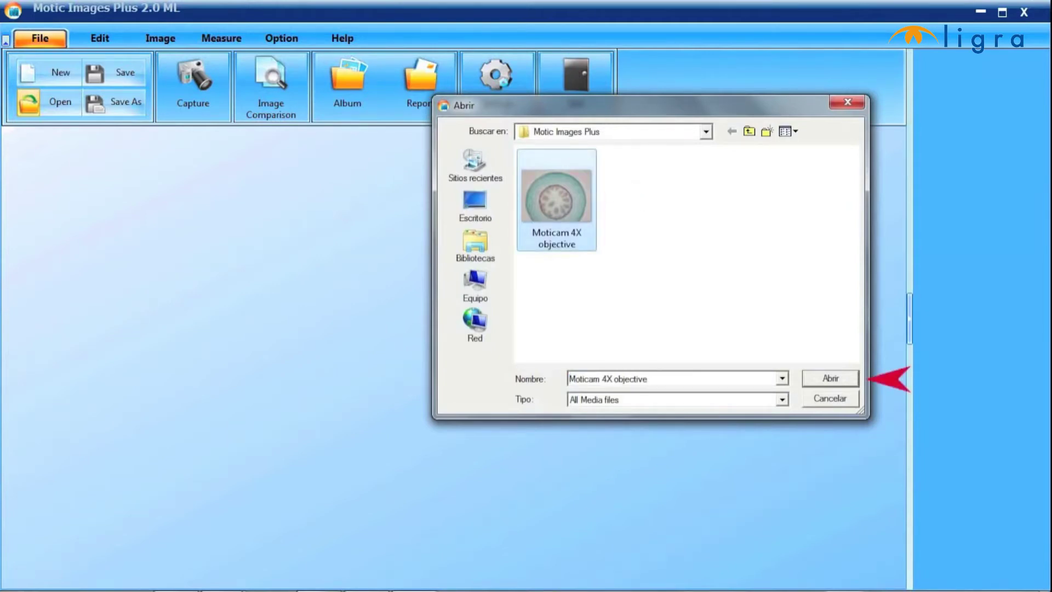
left_click(831, 378)
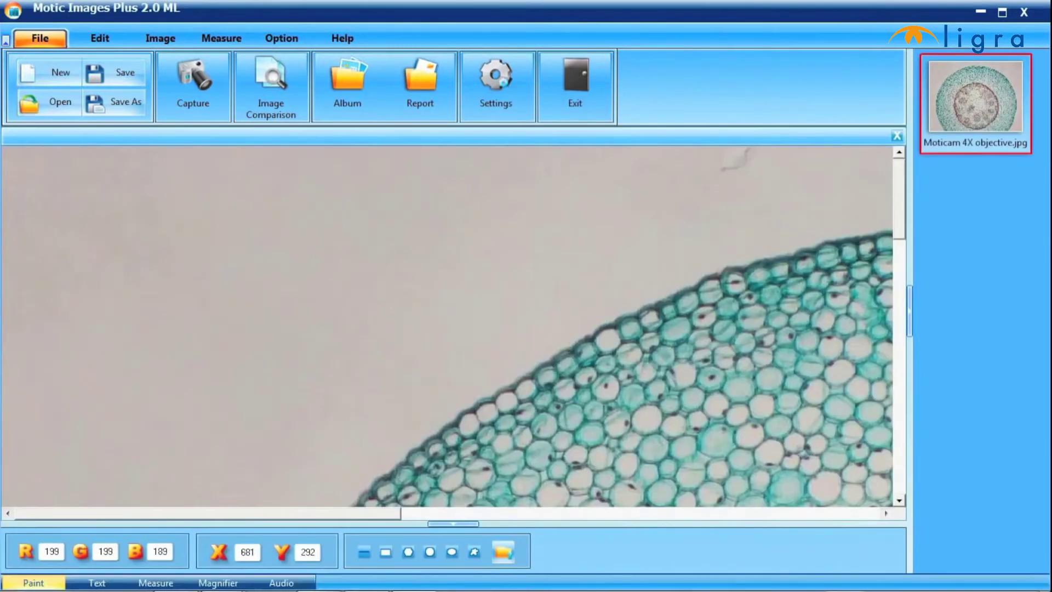
- Configure the image measurements to use the Motic 4X calibration, um as the unit and an accuracy of 3
left_click_drag(207, 513, 448, 513)
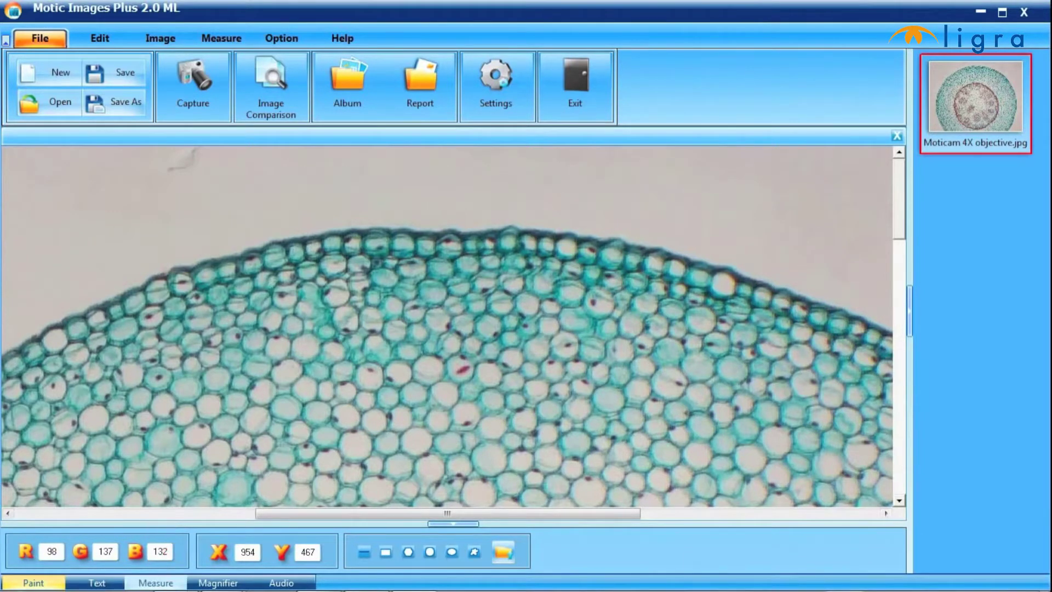
left_click(155, 583)
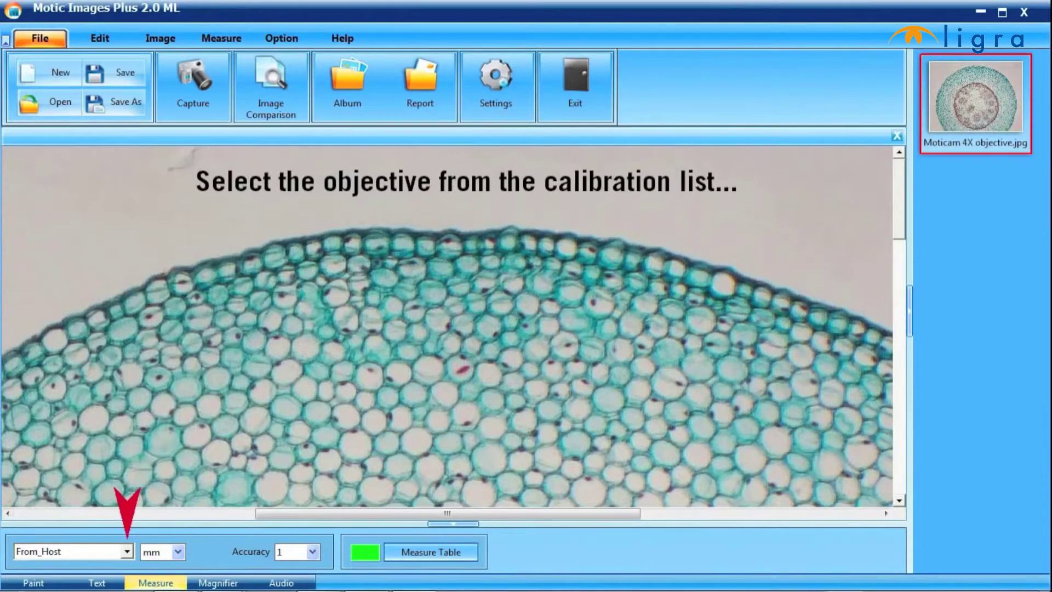
left_click(127, 551)
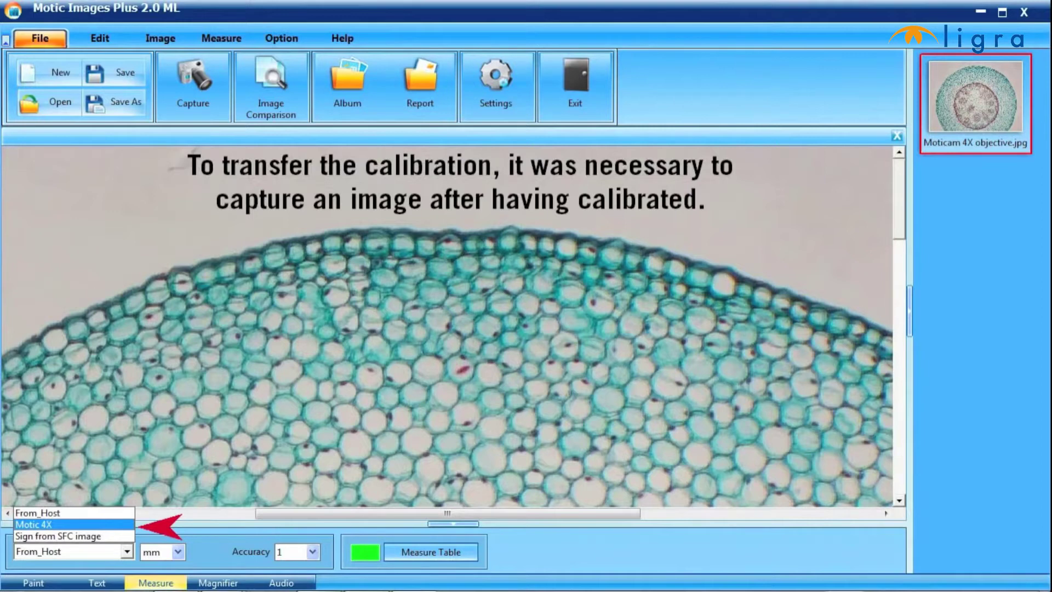
key("Return")
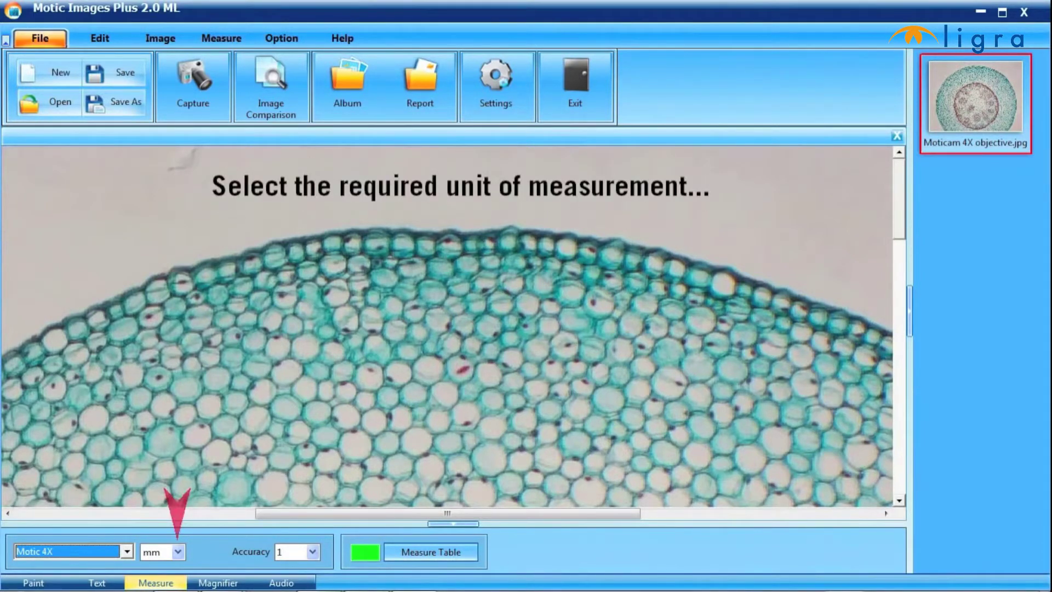
left_click(178, 552)
key("Up")
key("Up")
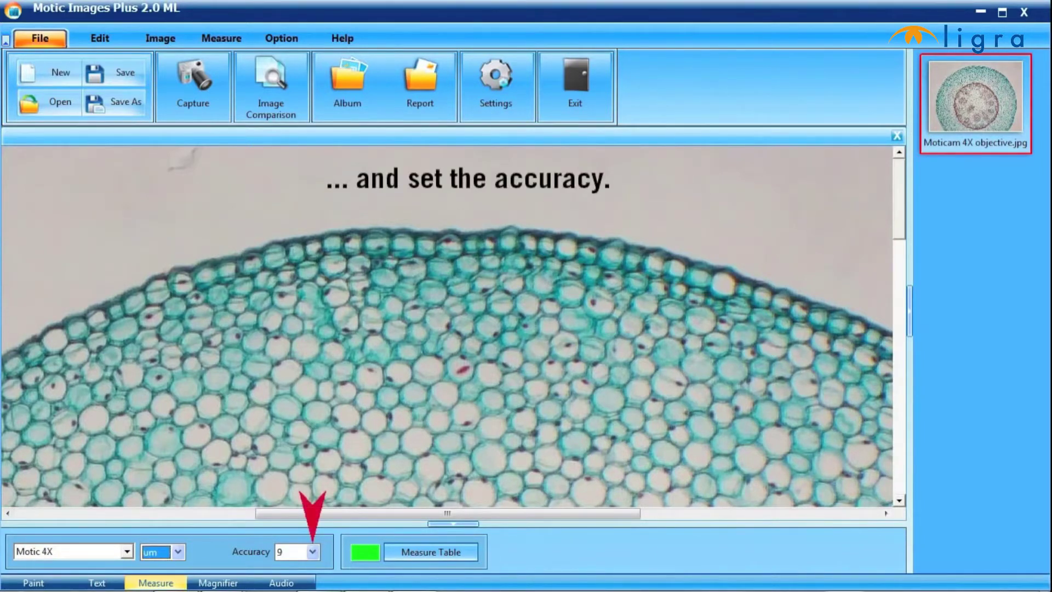
left_click(312, 551)
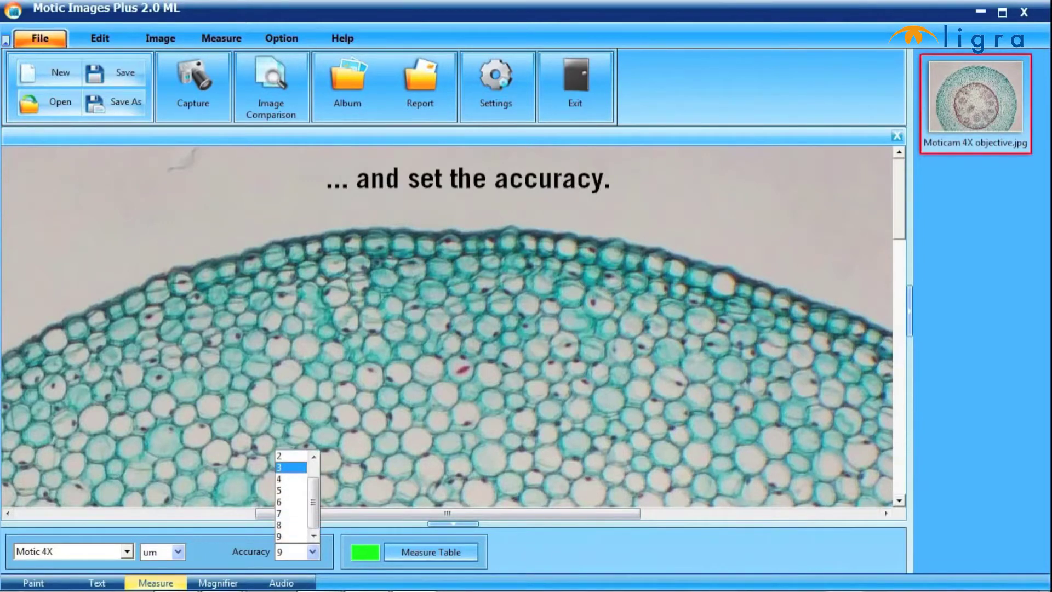
left_click(291, 467)
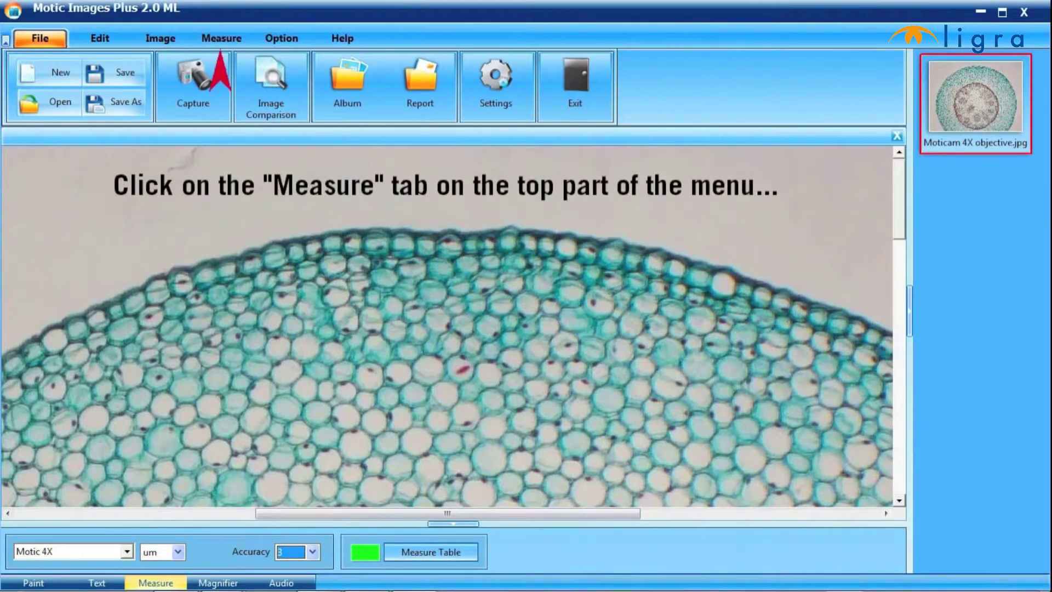
- Measure a cell with a line about 58 um long and a tissue area with a rectangle about 320 by 123 um
left_click(222, 38)
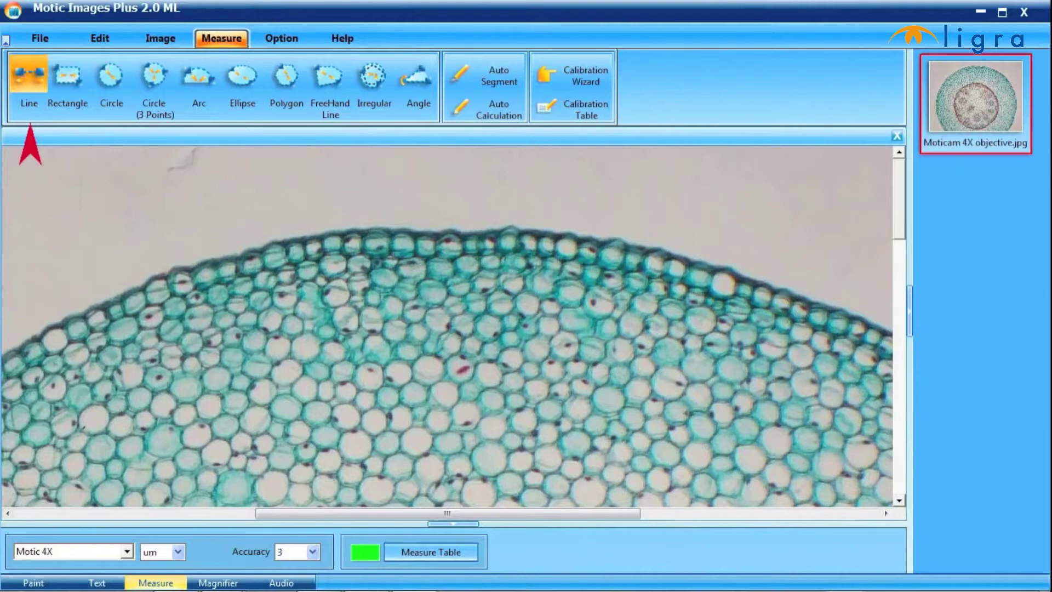
left_click_drag(85, 426, 103, 407)
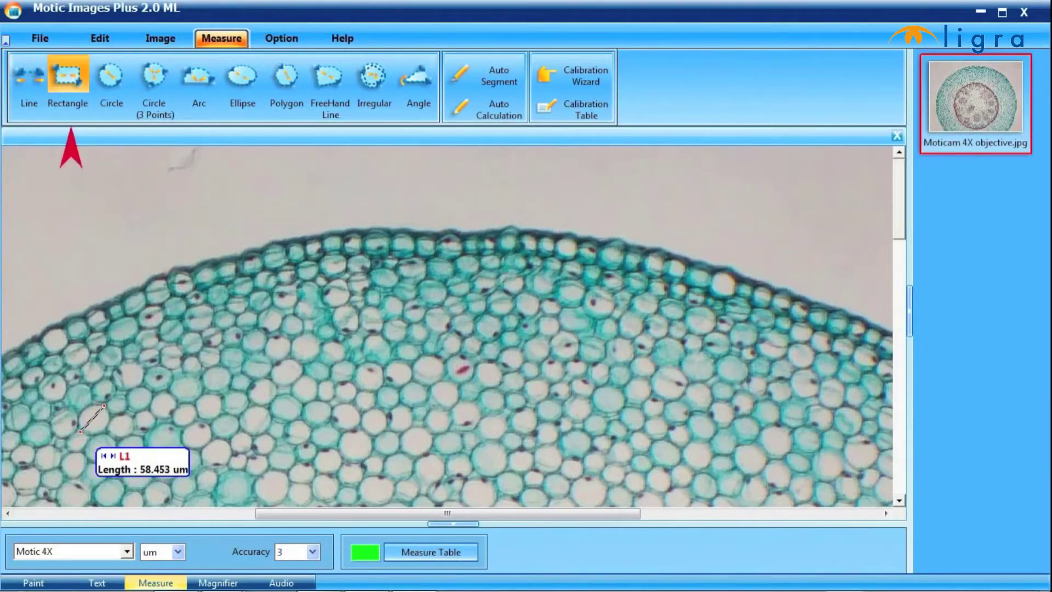
left_click_drag(239, 307, 348, 431)
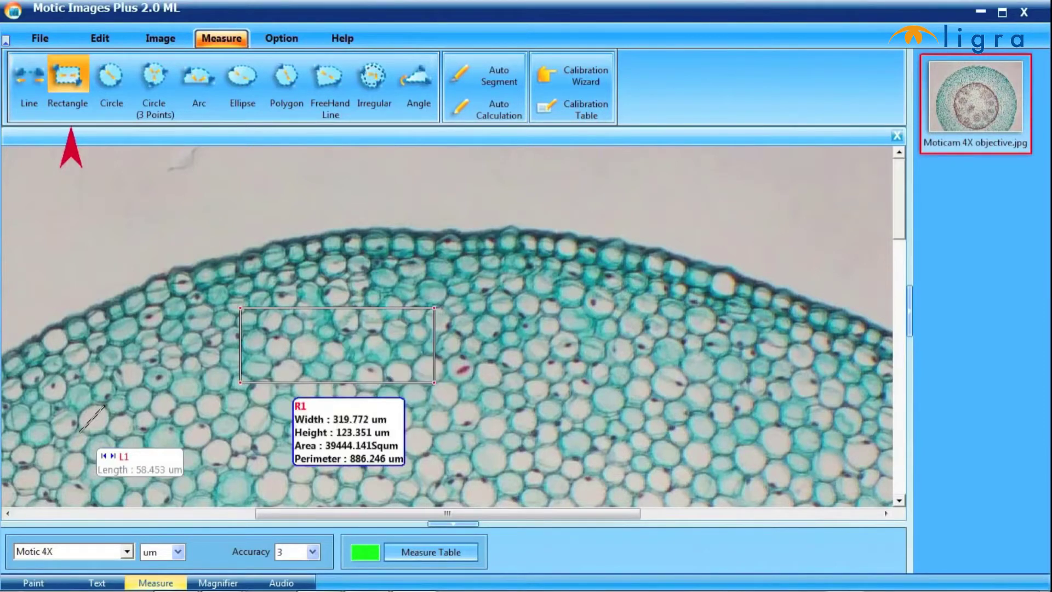